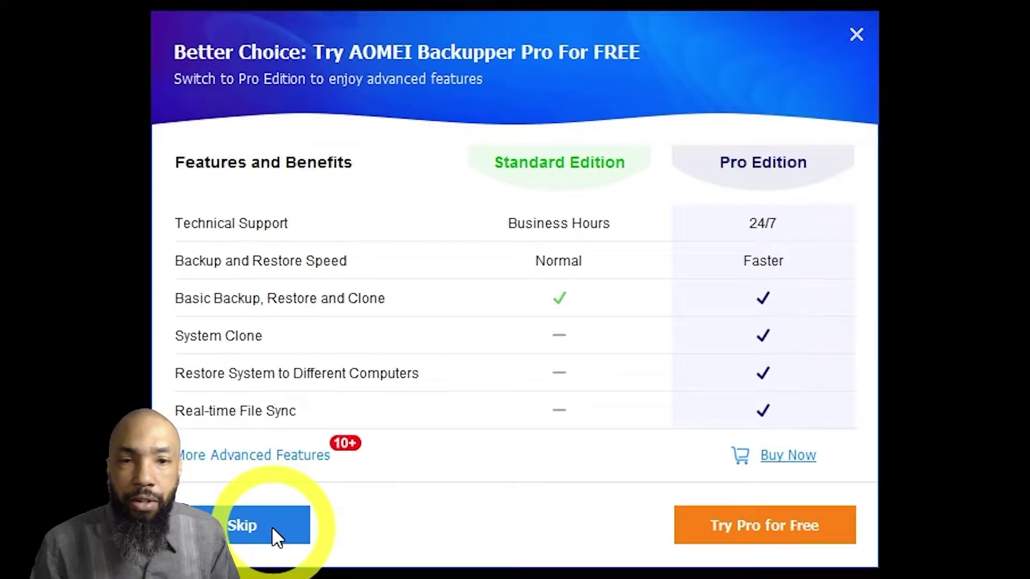
- Skip the Pro Edition offer and install AOMEI Backupper Standard in C:\Program Files (x86)\AOMEI
left_click(271, 526)
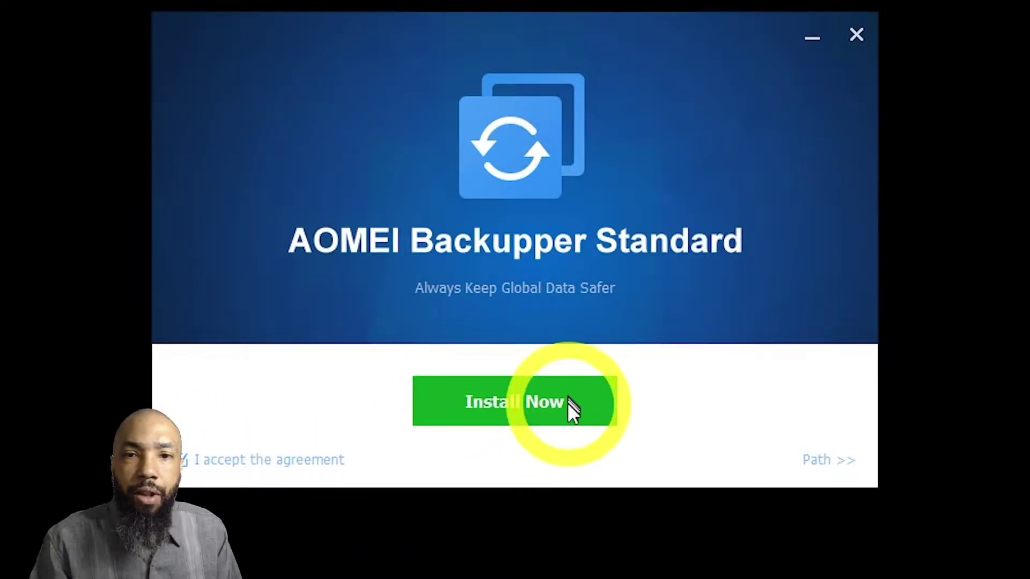
left_click(837, 462)
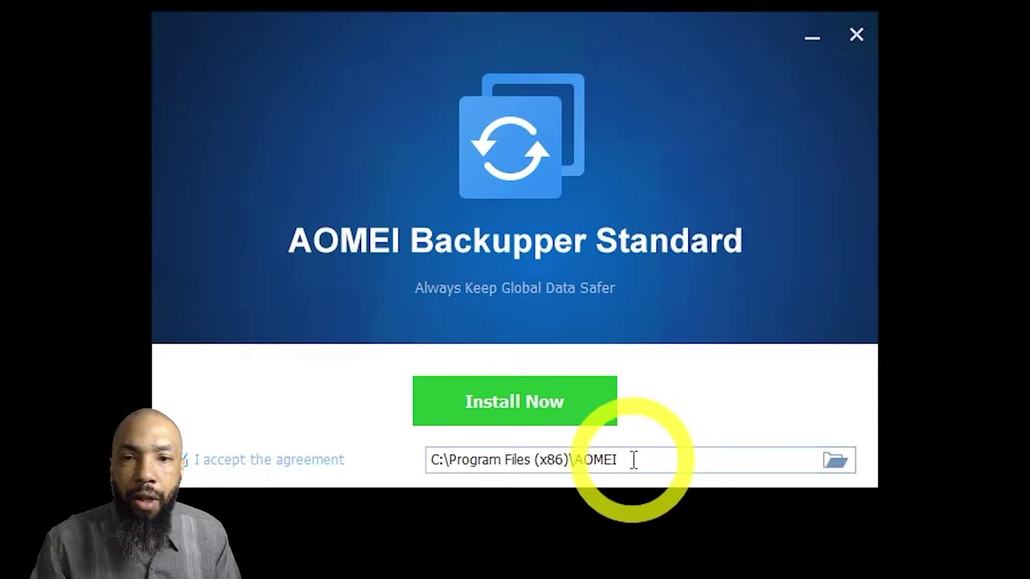
left_click(530, 415)
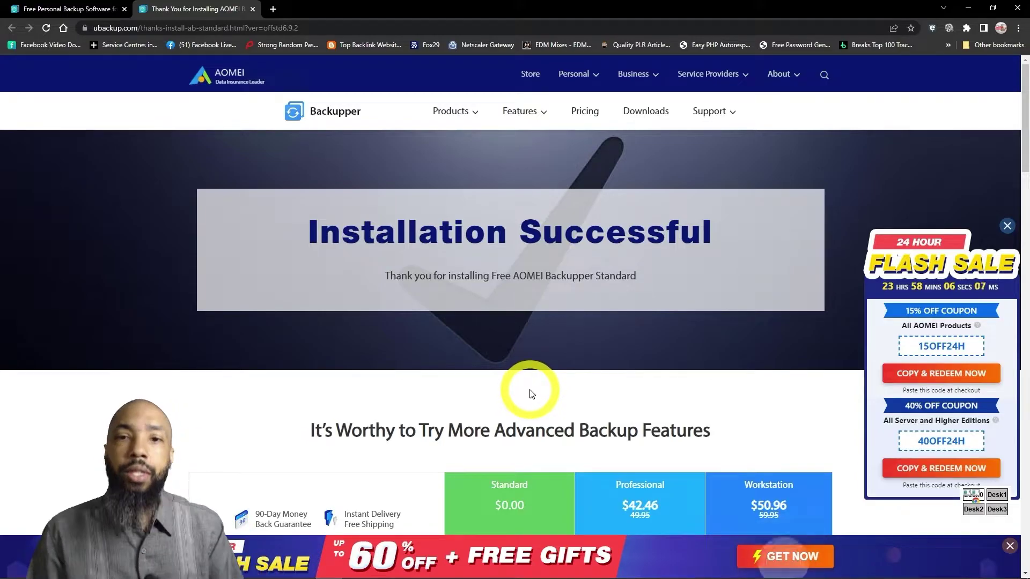
- Review the comparison table of the Standard, Professional and Workstation editions on the installation web page
scroll(485, 361, "down", 2)
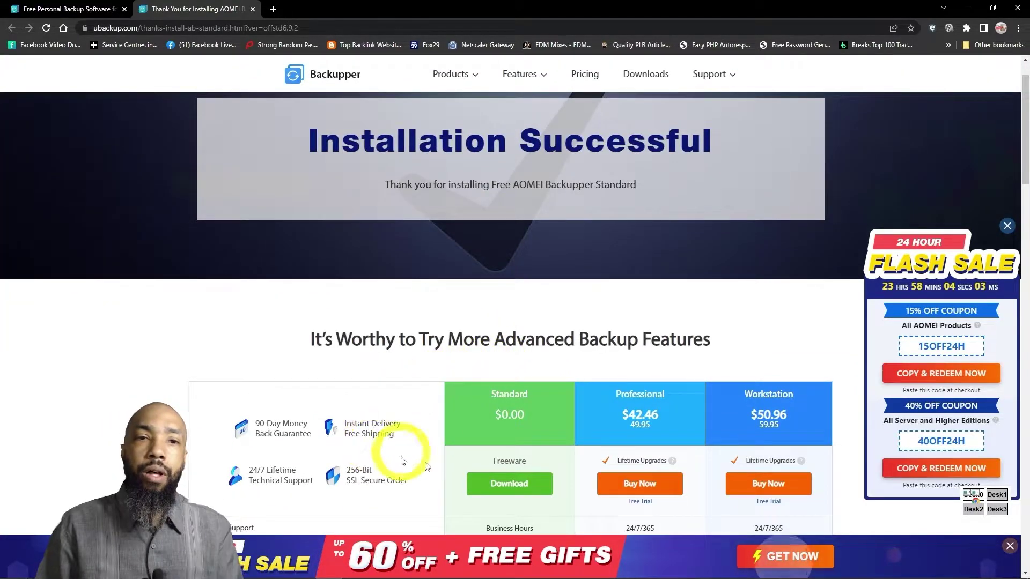
scroll(855, 459, "down", 1)
scroll(855, 459, "down", 4)
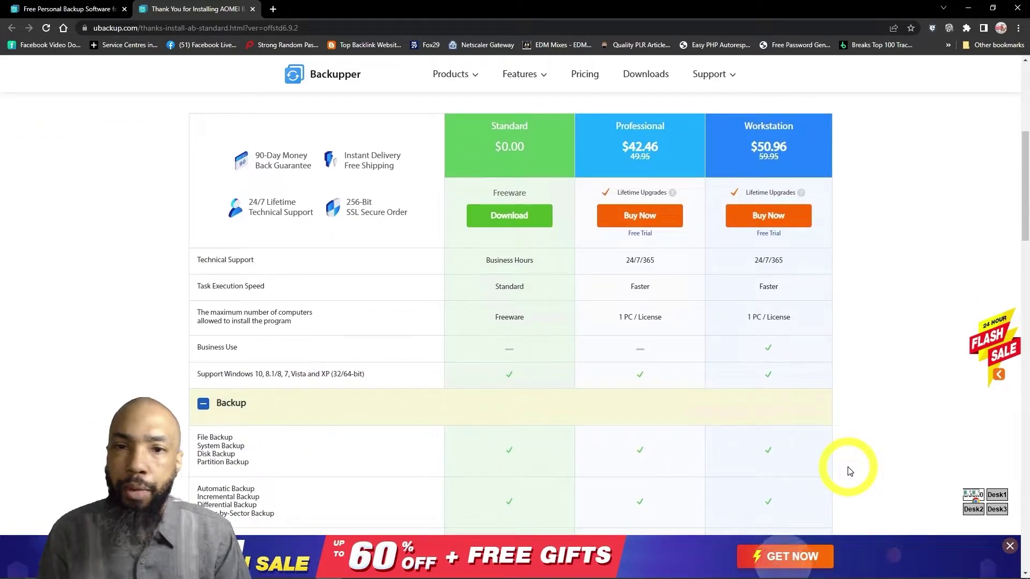
scroll(849, 471, "down", 1)
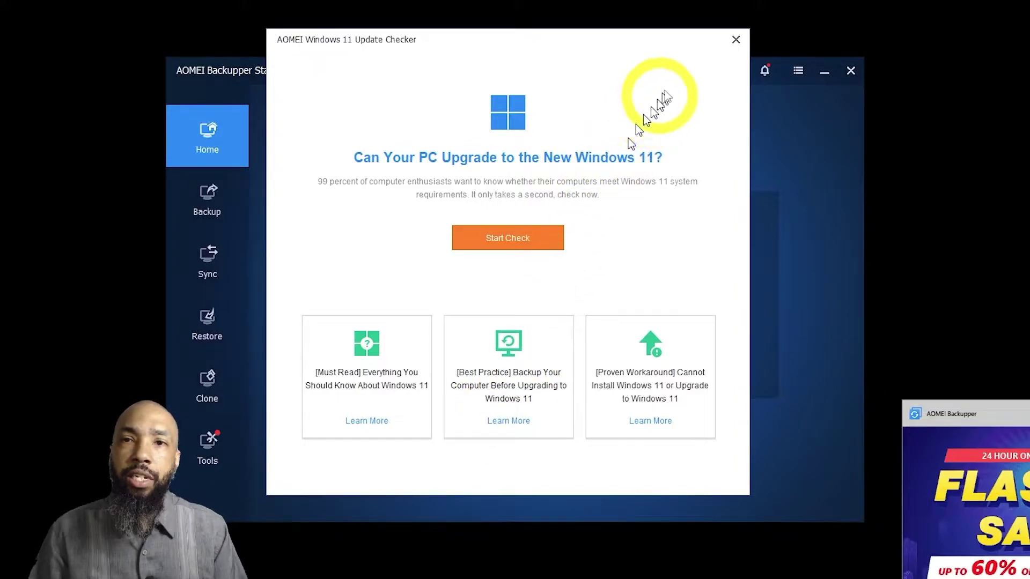
- Dismiss the Windows 11 update checker and look through the Backup, Sync, Restore and Clone features
left_click(736, 41)
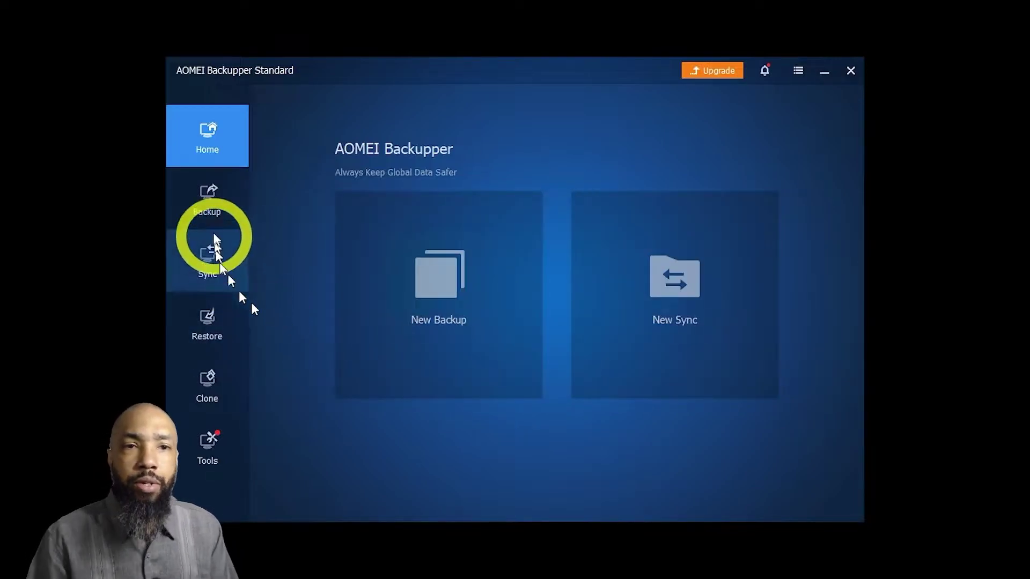
left_click(209, 203)
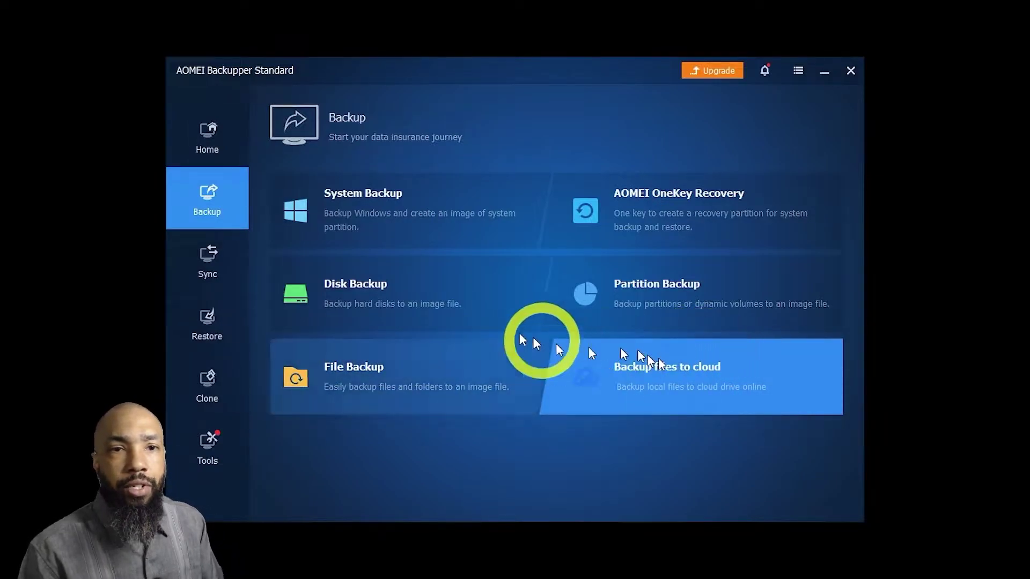
left_click(211, 275)
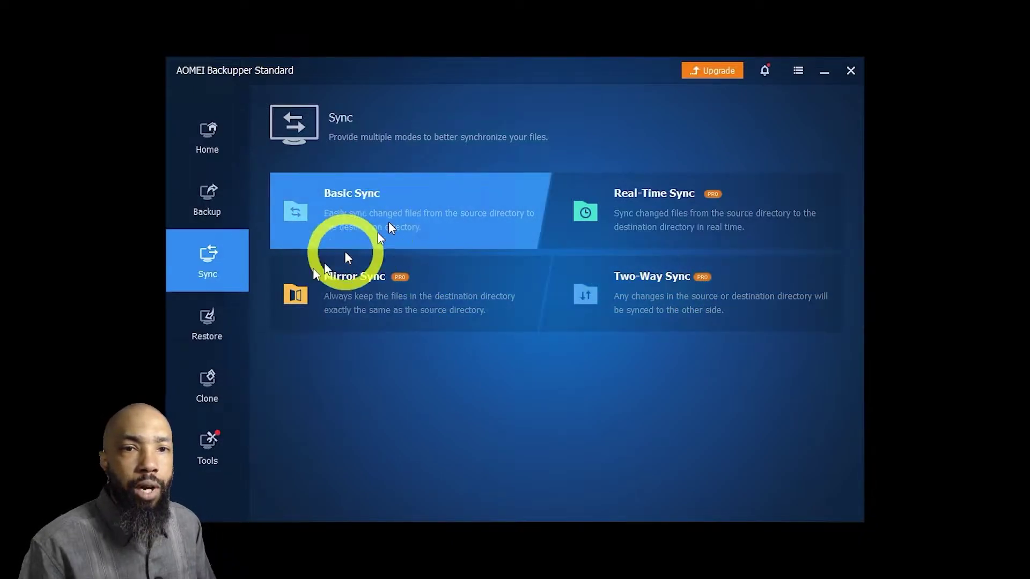
left_click(209, 331)
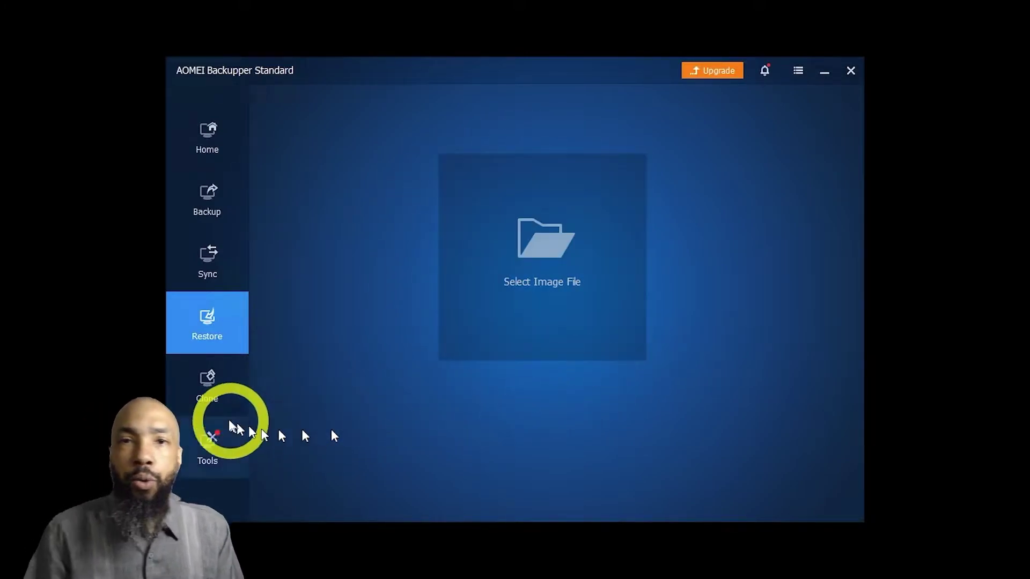
left_click(213, 395)
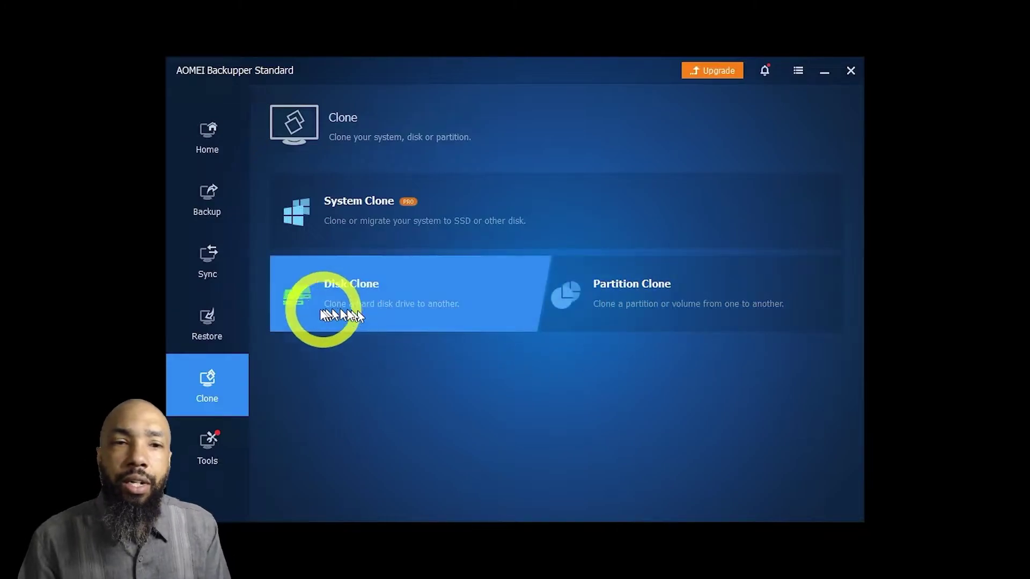
- Examine the available common tools, backup tools and free tools
left_click(215, 437)
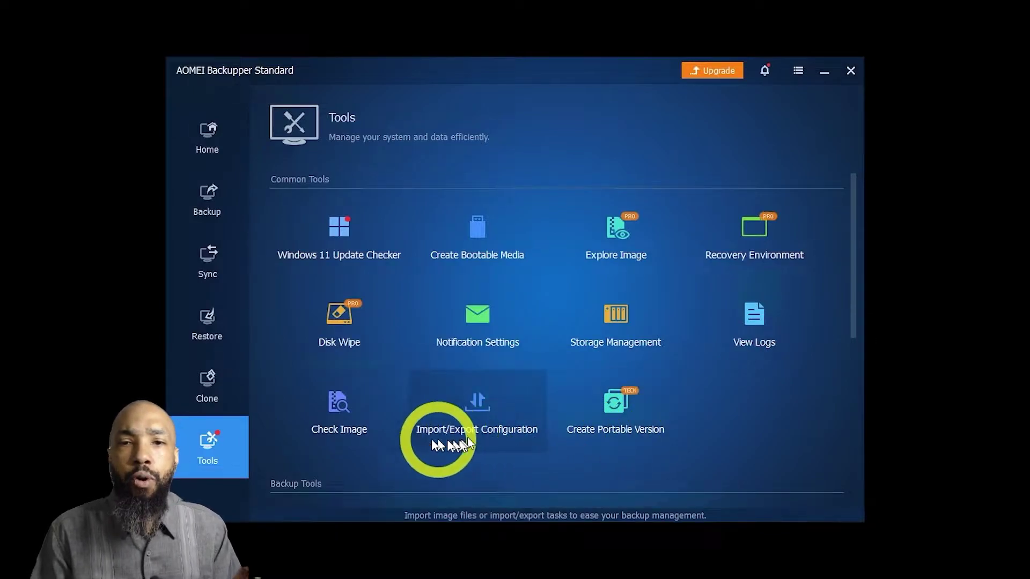
scroll(373, 435, "down", 1)
scroll(384, 430, "down", 3)
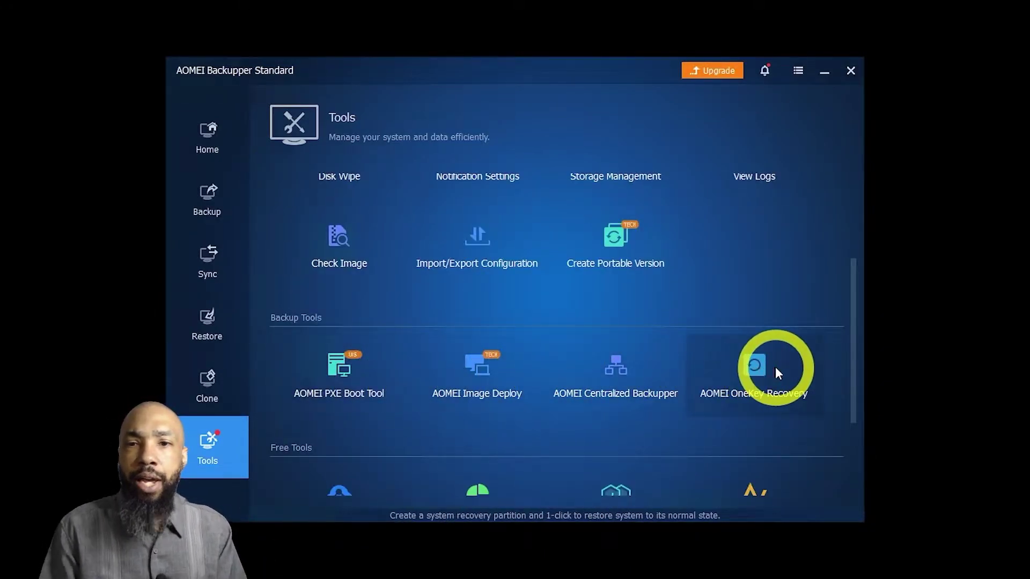
scroll(777, 373, "down", 3)
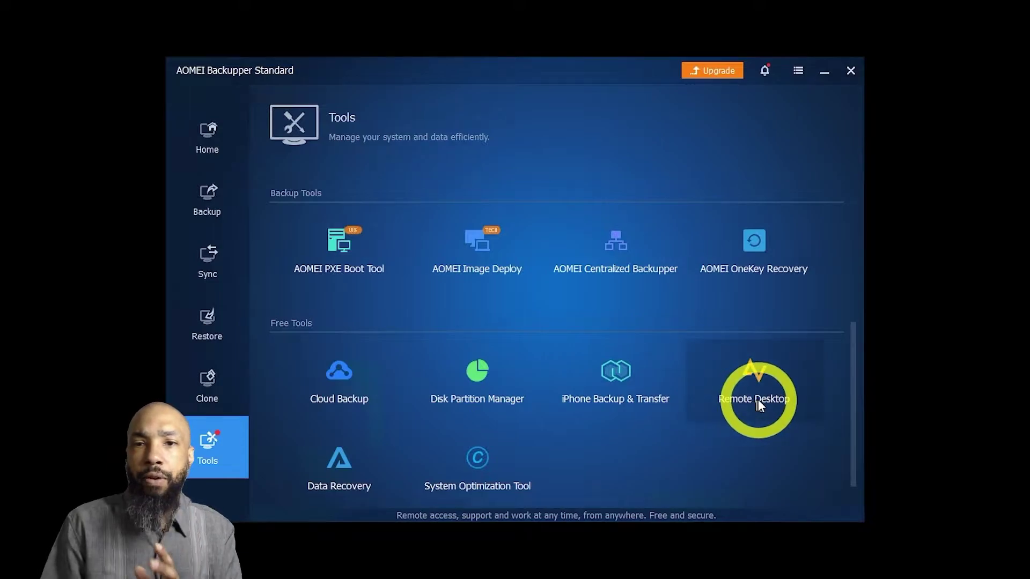
scroll(349, 482, "down", 1)
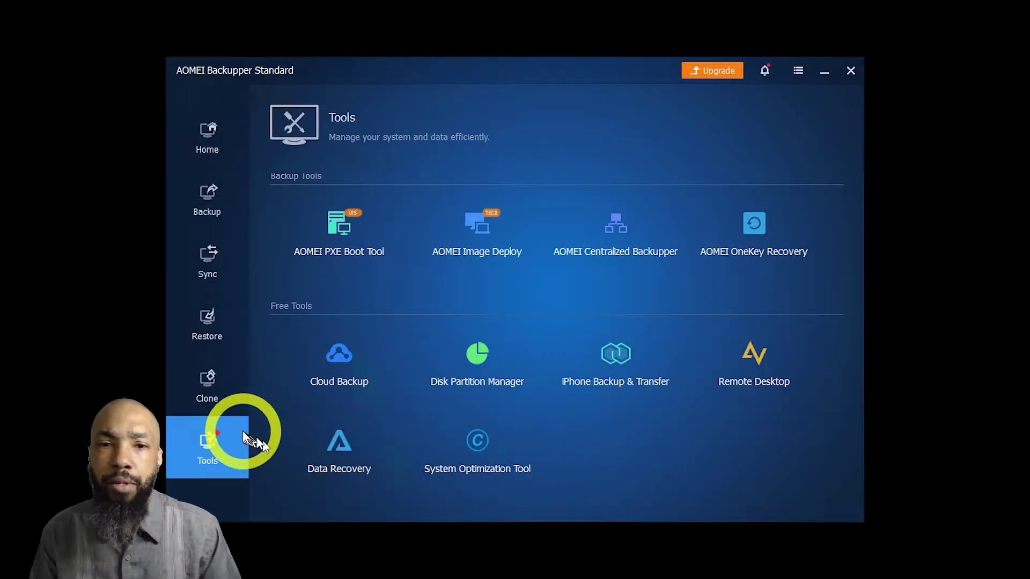
scroll(275, 408, "up", 5)
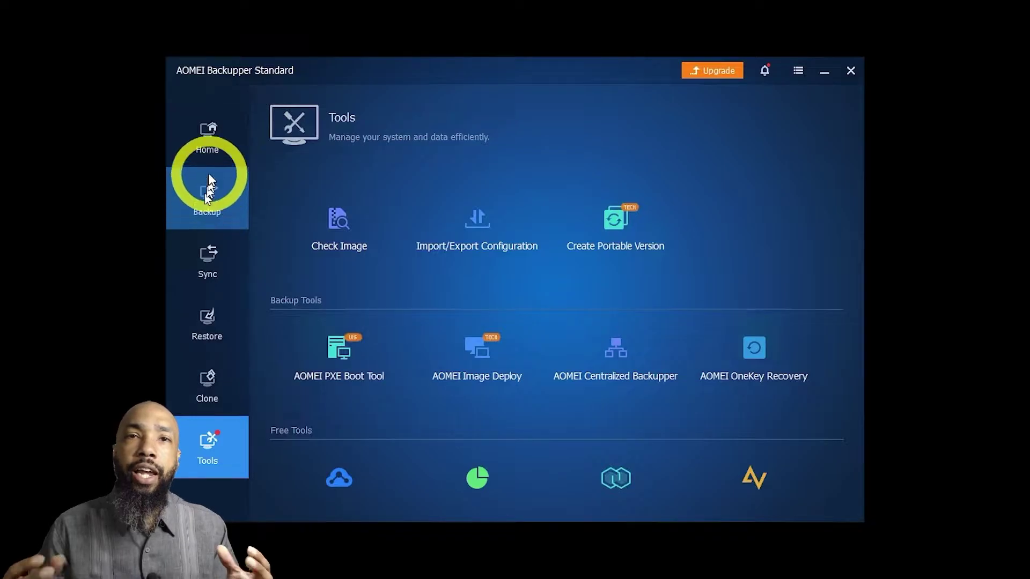
- Start a Basic Sync task and set its destination to the N: network drive
left_click(229, 253)
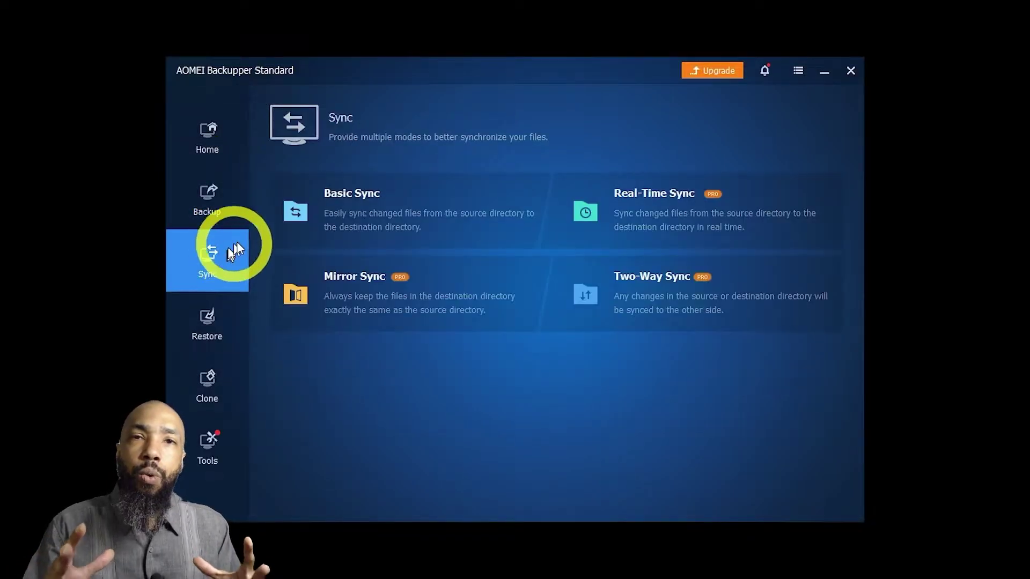
left_click(433, 204)
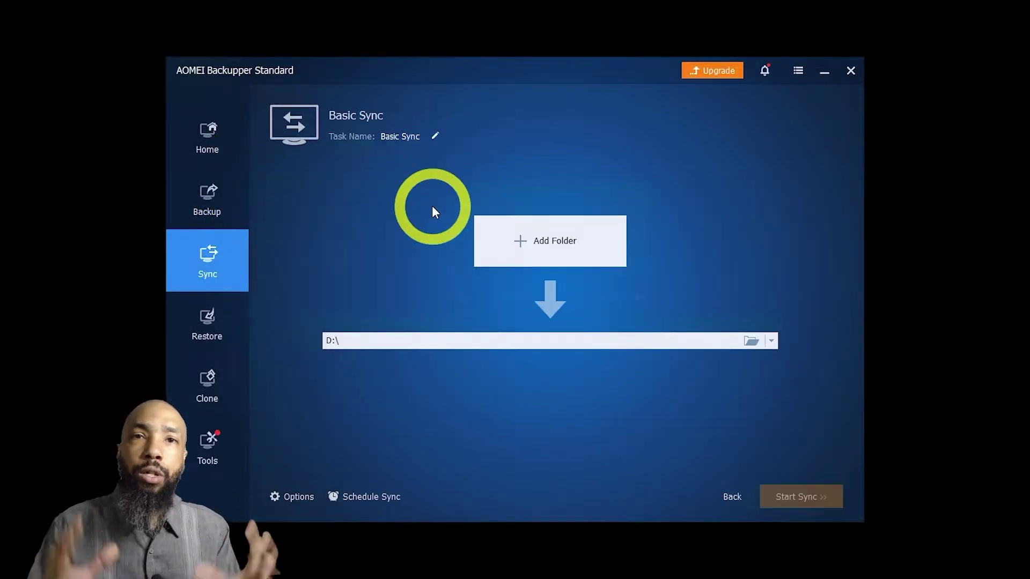
left_click(754, 341)
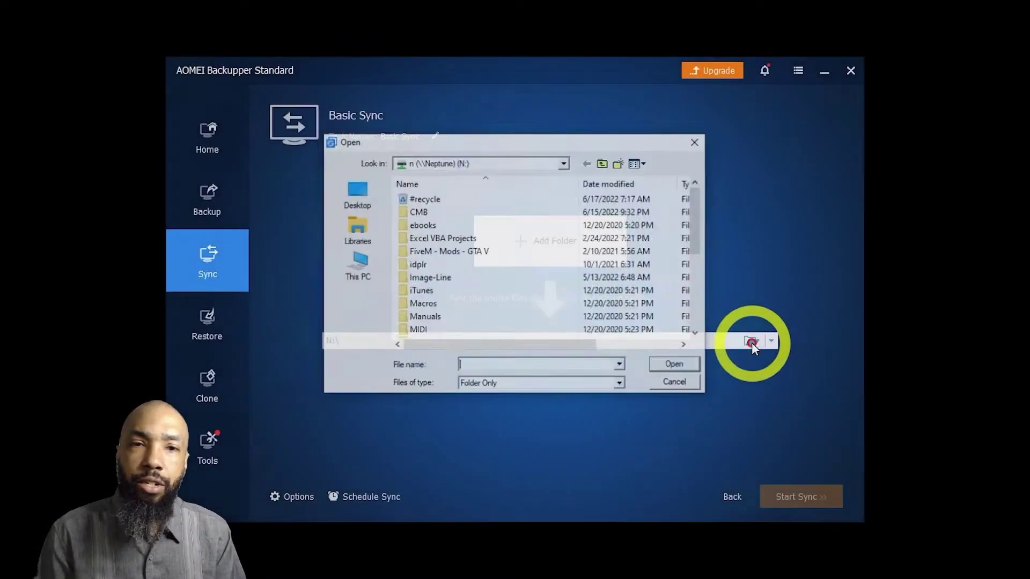
left_click(676, 365)
- Add the N: network drive as the source folder of the Basic Sync task
left_click(558, 253)
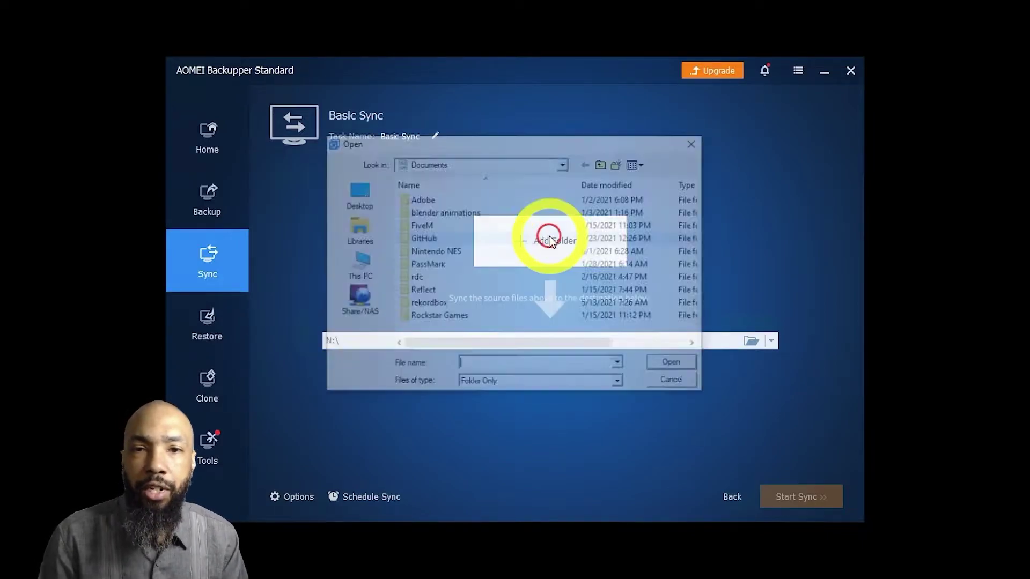
left_click(603, 163)
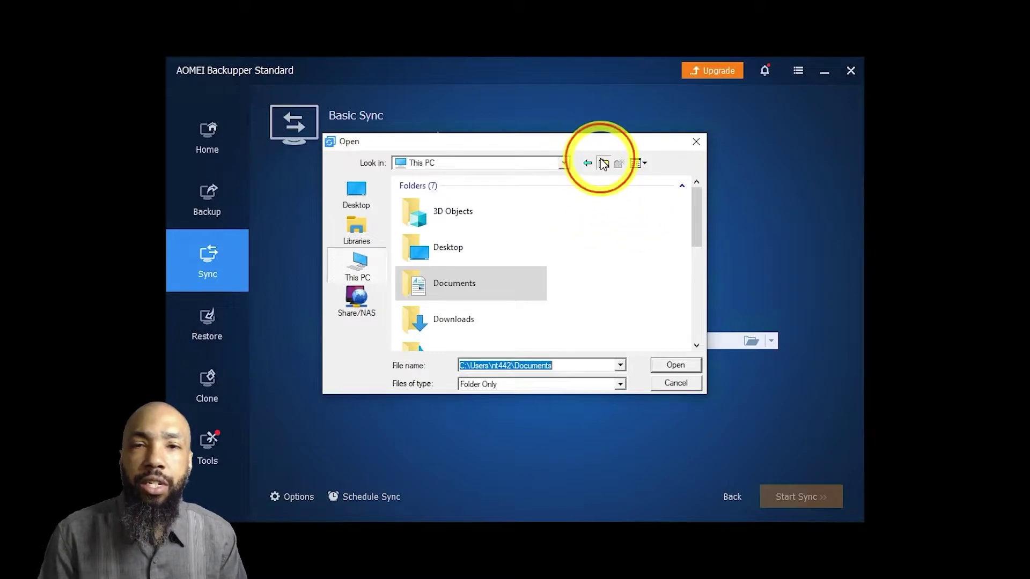
left_click(604, 163)
left_click_drag(696, 230, 582, 201)
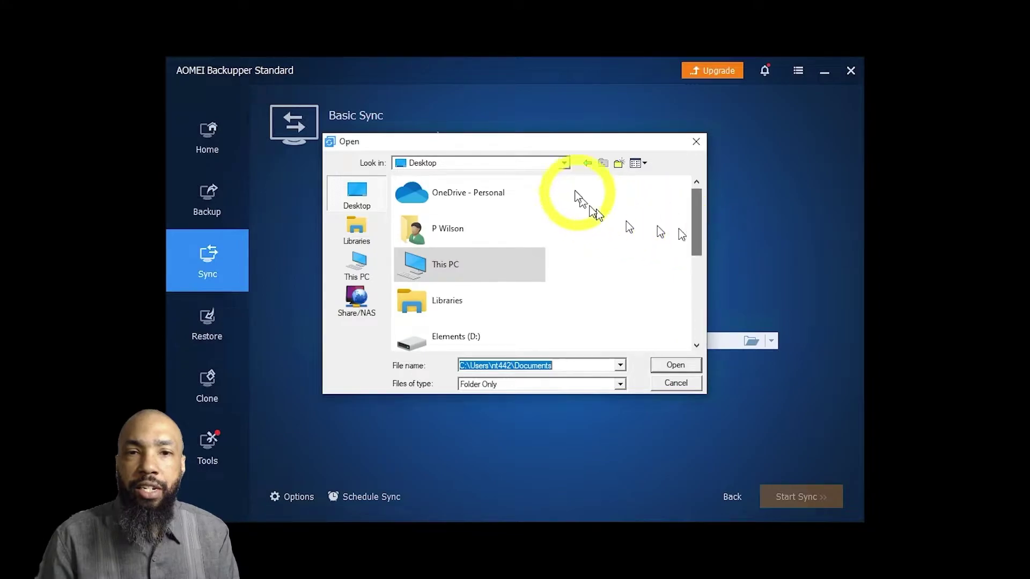
left_click(557, 166)
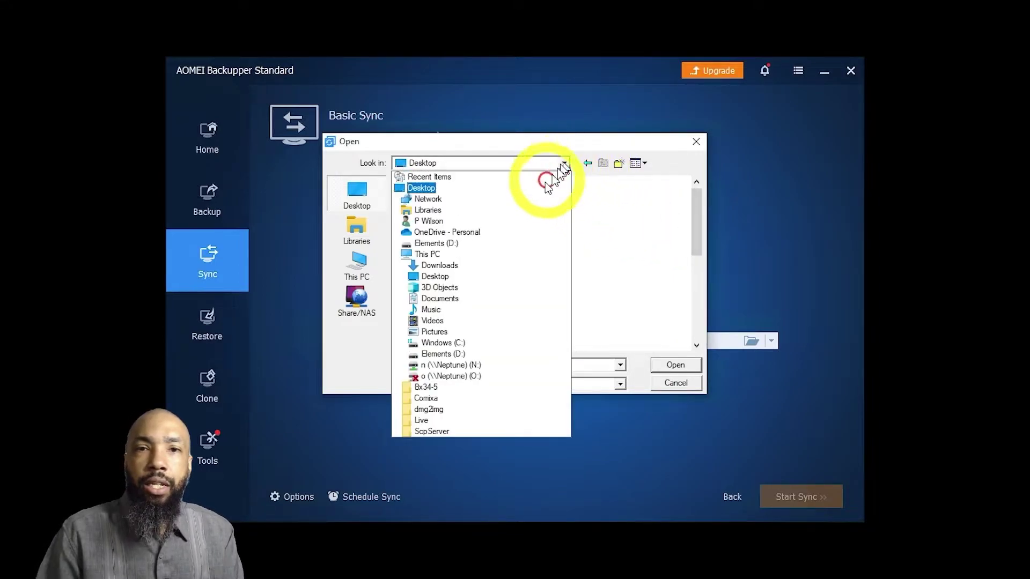
left_click(428, 255)
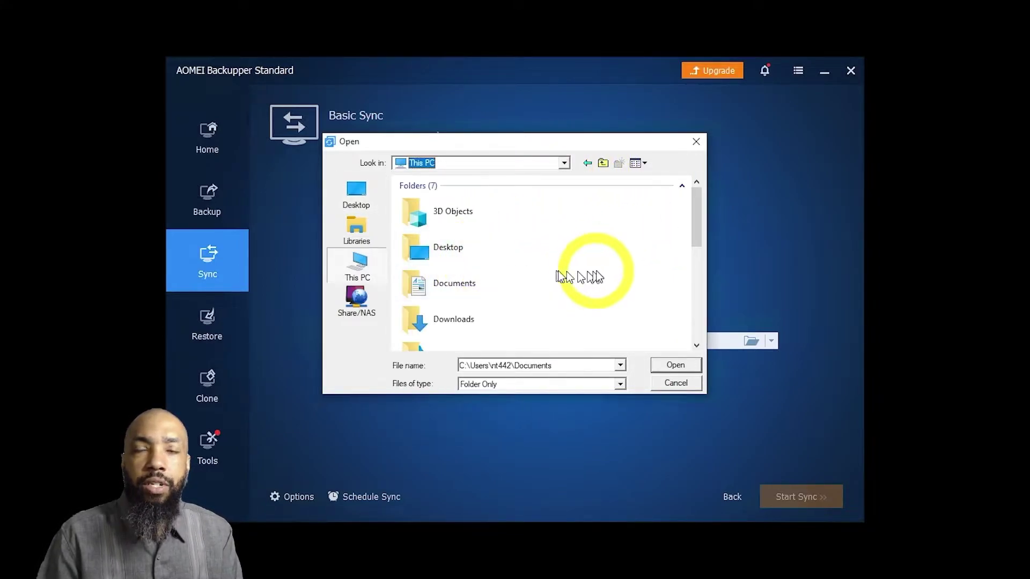
scroll(595, 278, "down", 3)
scroll(598, 277, "down", 3)
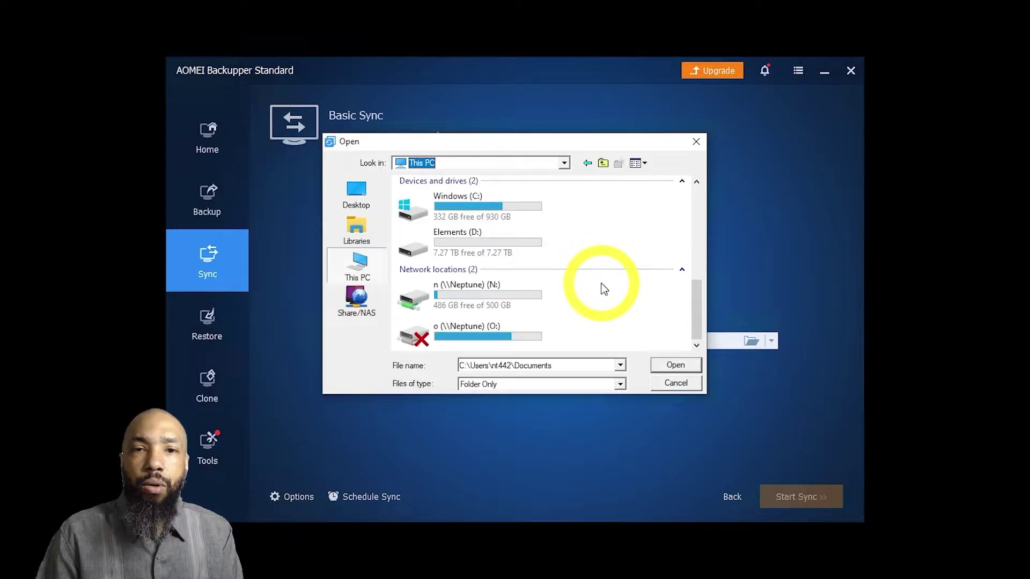
double_click(505, 335)
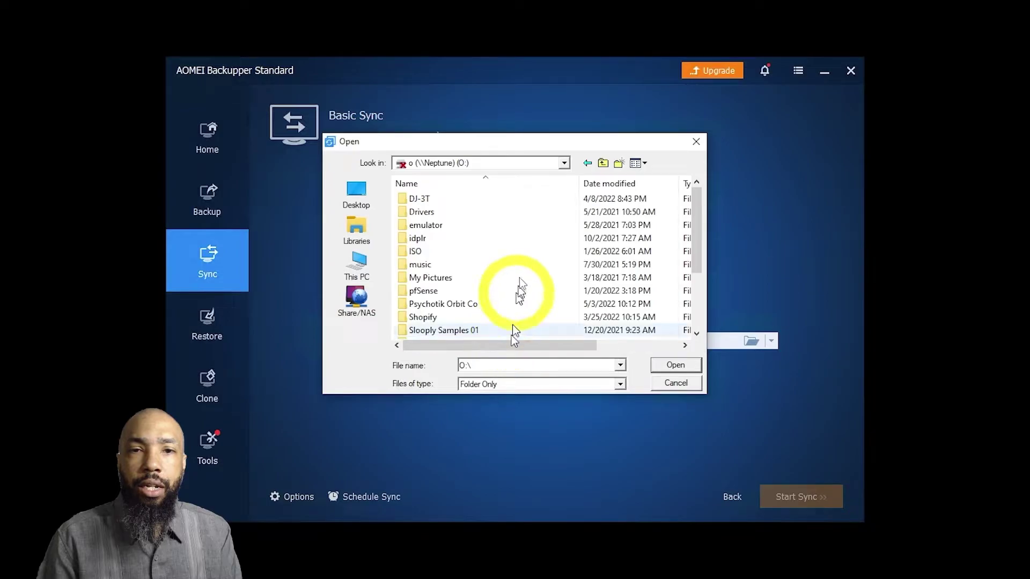
left_click(603, 162)
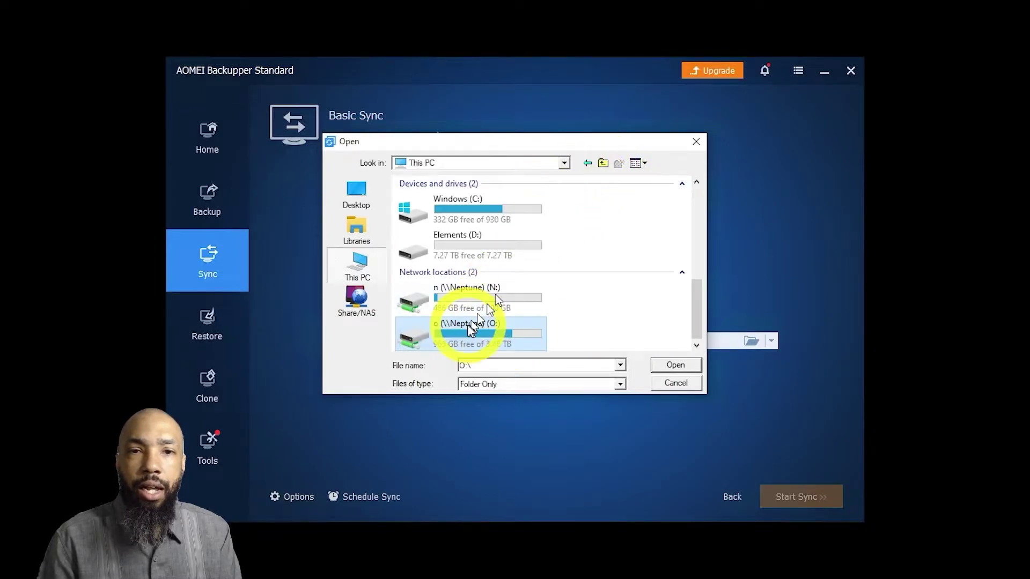
double_click(475, 299)
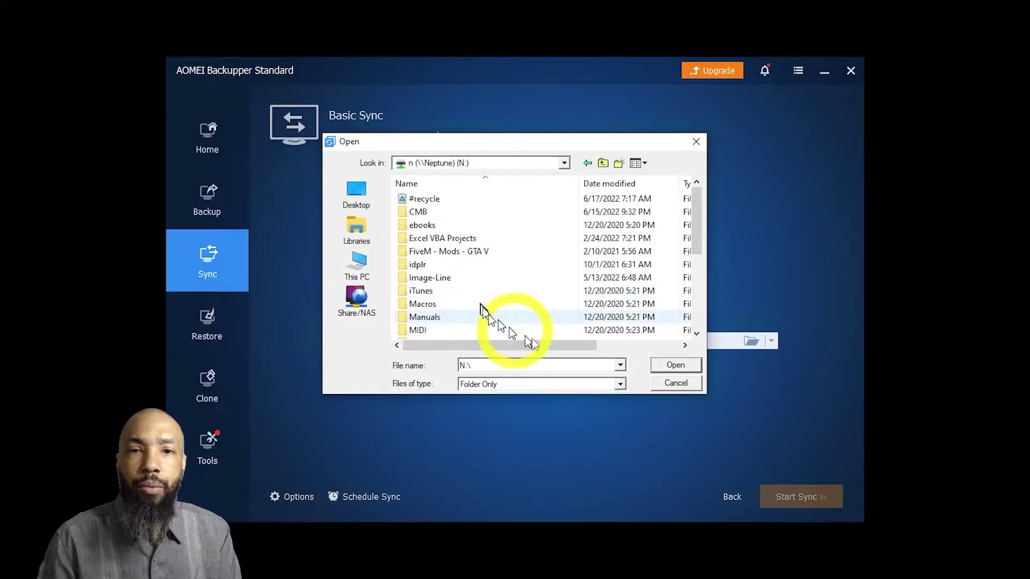
left_click(670, 365)
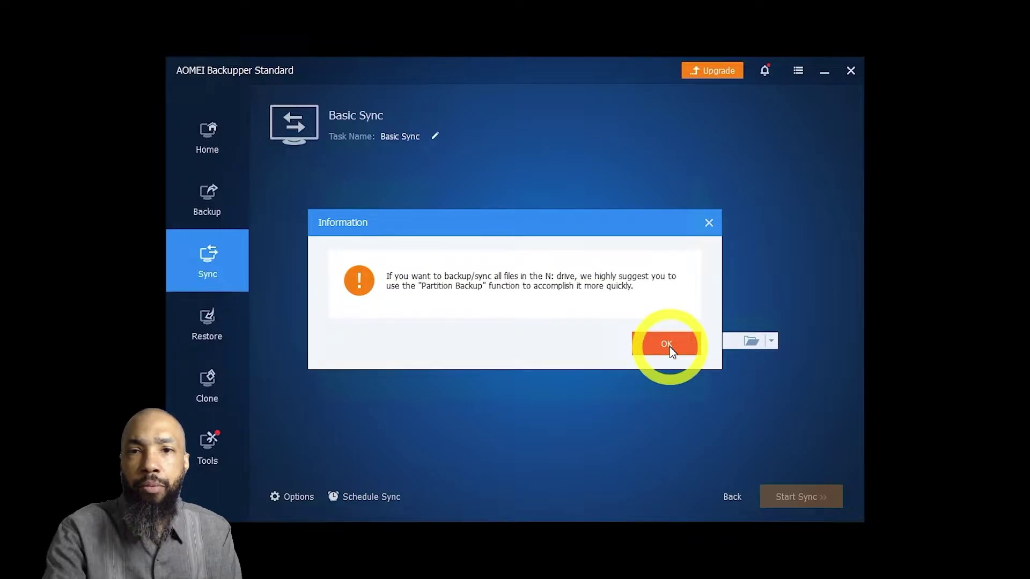
left_click(669, 346)
- Set the sync destination to the folder D:\N on the Elements drive and start the sync
left_click(749, 339)
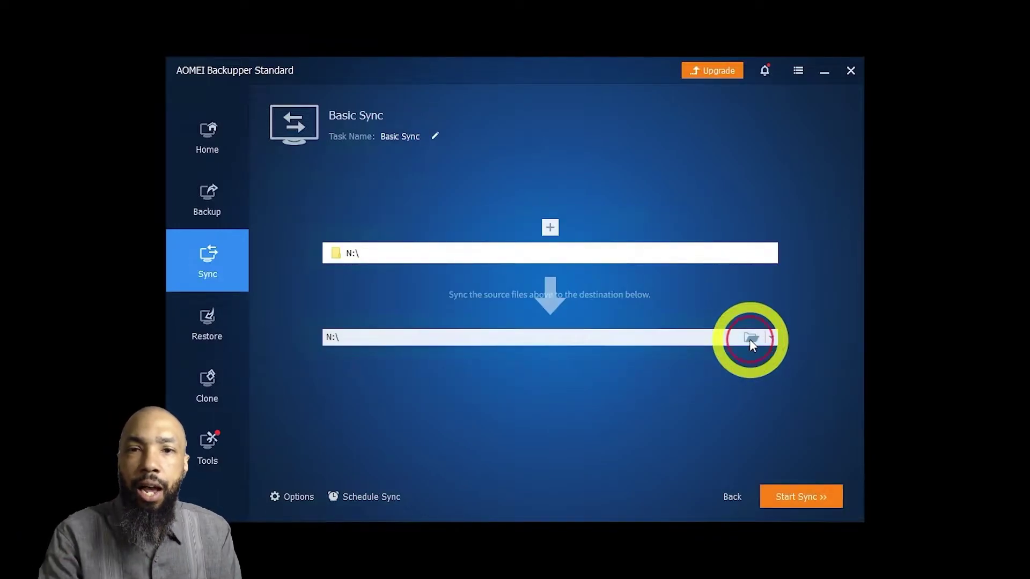
left_click(564, 165)
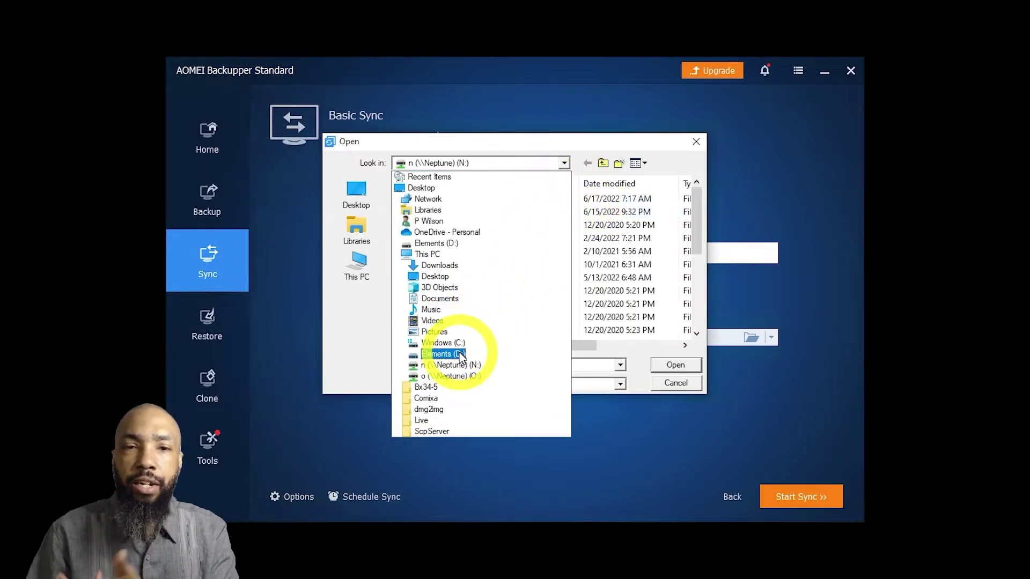
left_click(460, 357)
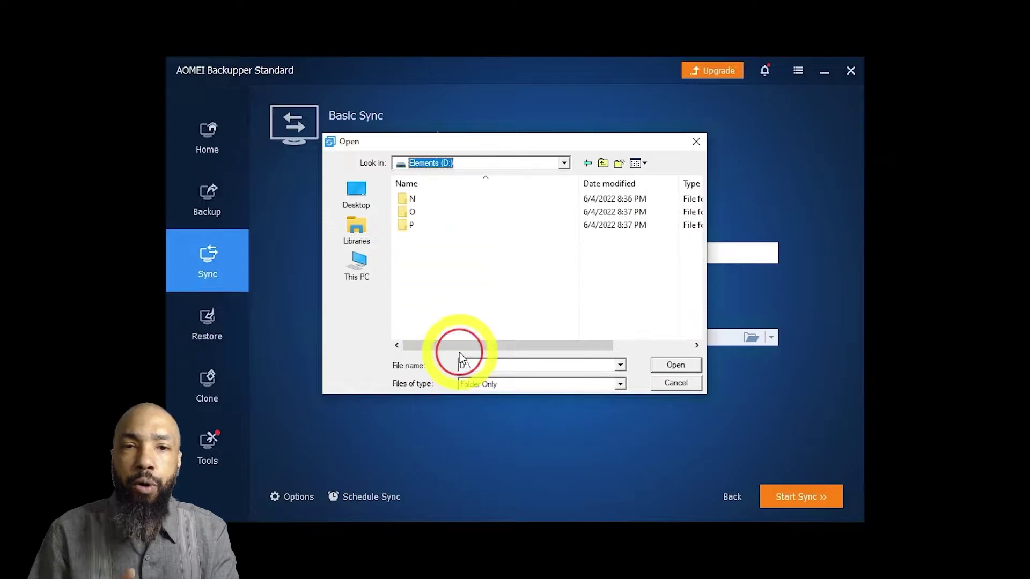
double_click(409, 202)
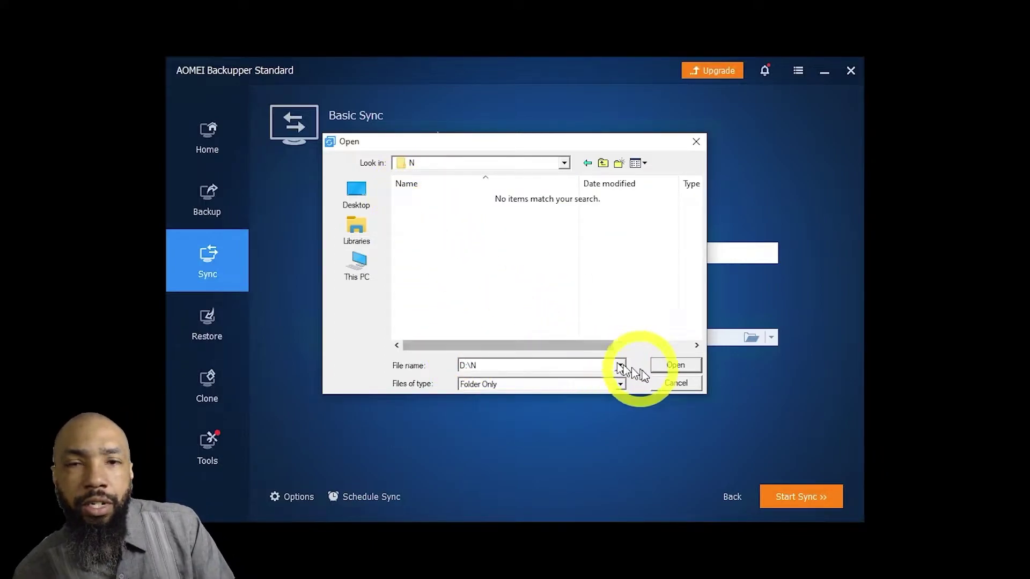
left_click(676, 365)
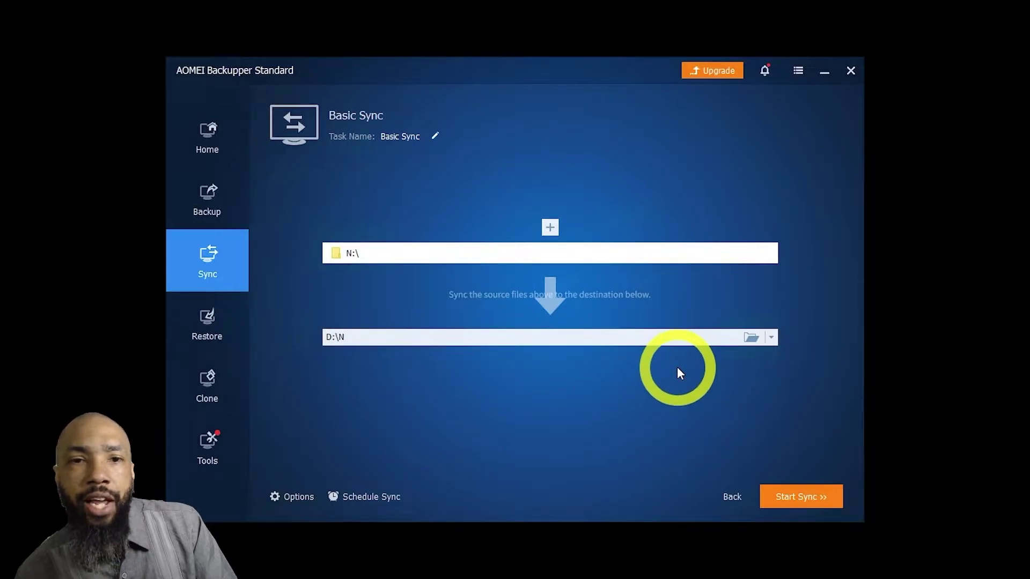
left_click(803, 498)
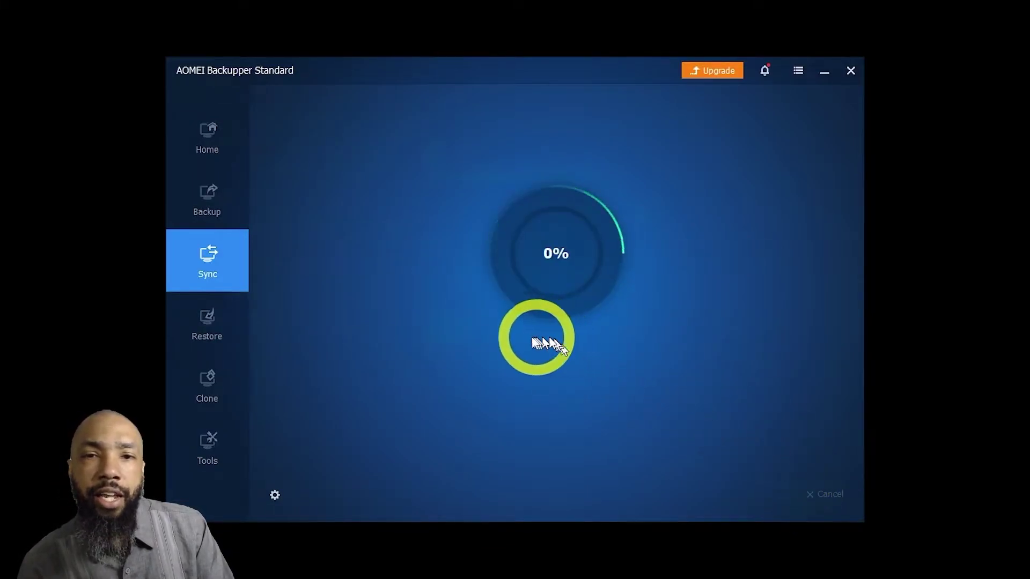